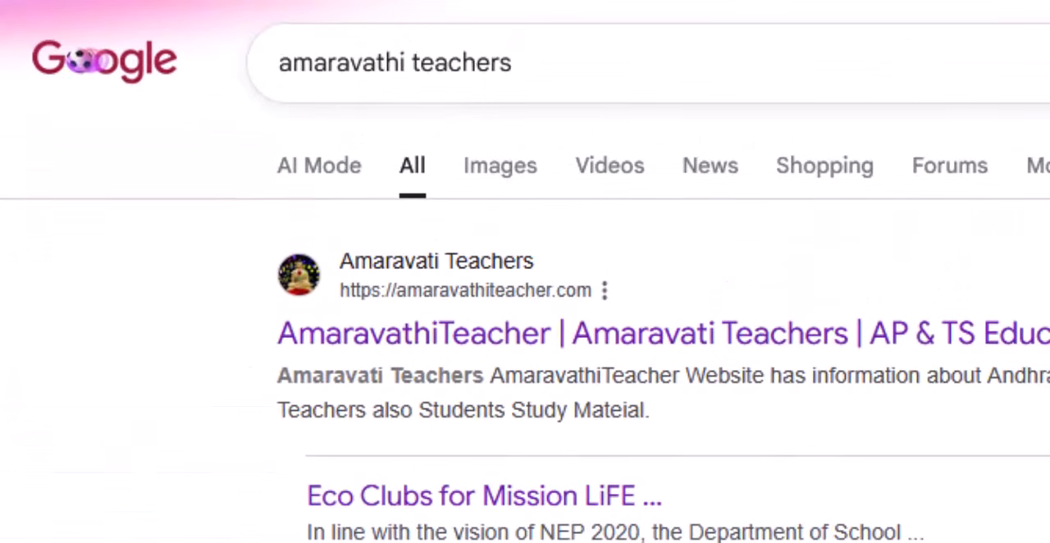
# Open the Amaravati Teachers website from the search results and go to its U DISE login links page.
pyautogui.click(509, 299)
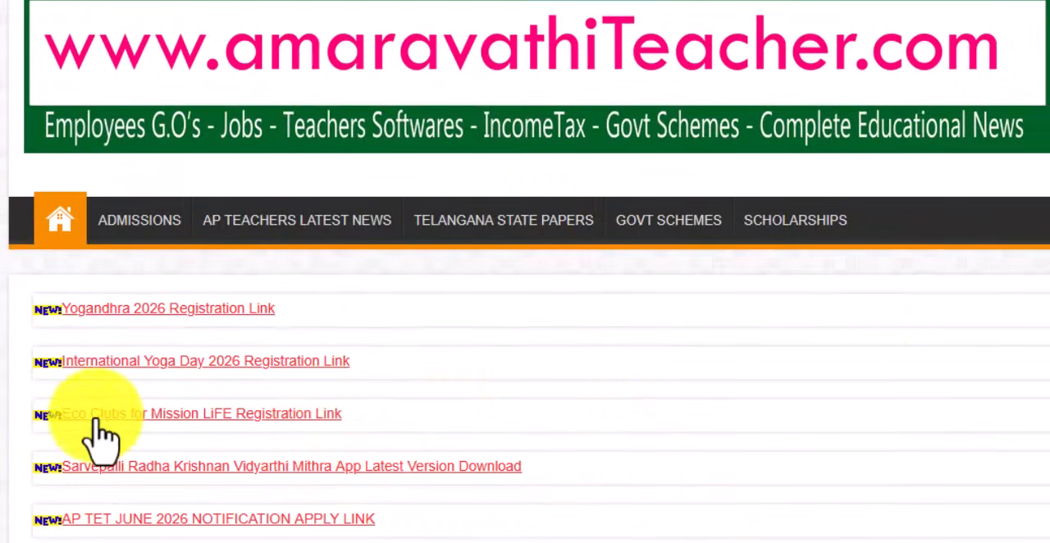
pyautogui.scroll(-5, 99, 441)
pyautogui.scroll(-3, 188, 508)
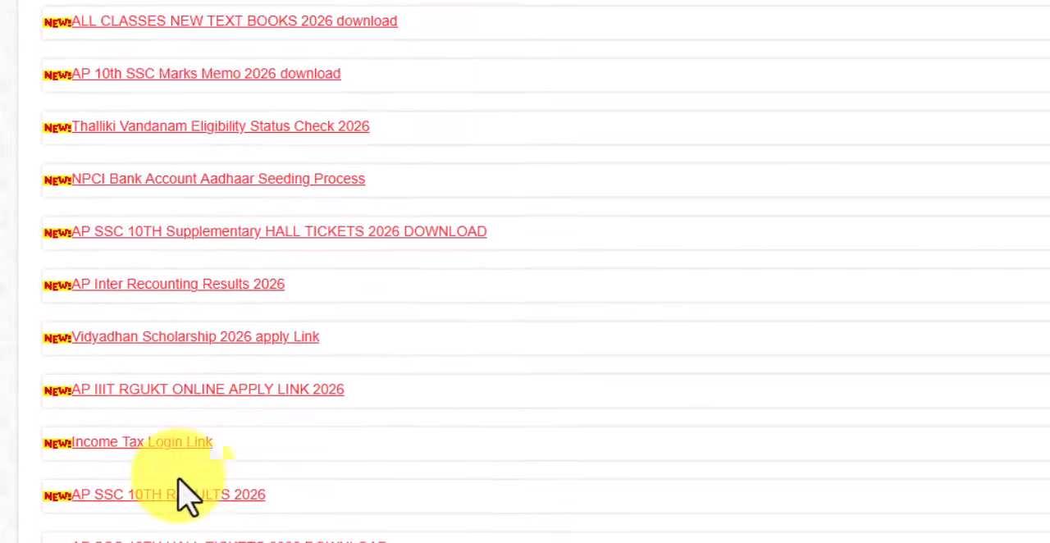
pyautogui.scroll(-4, 182, 472)
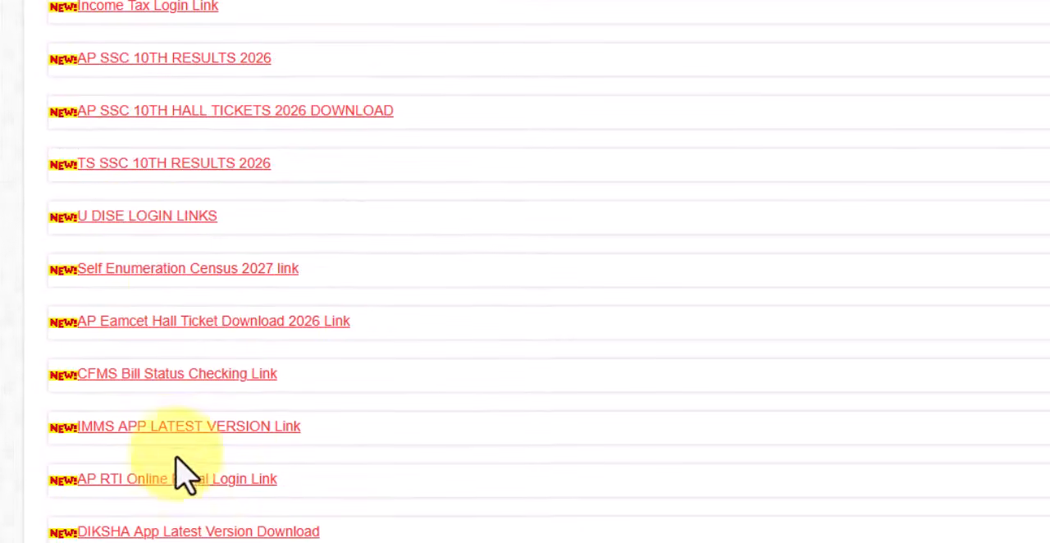
pyautogui.click(147, 238)
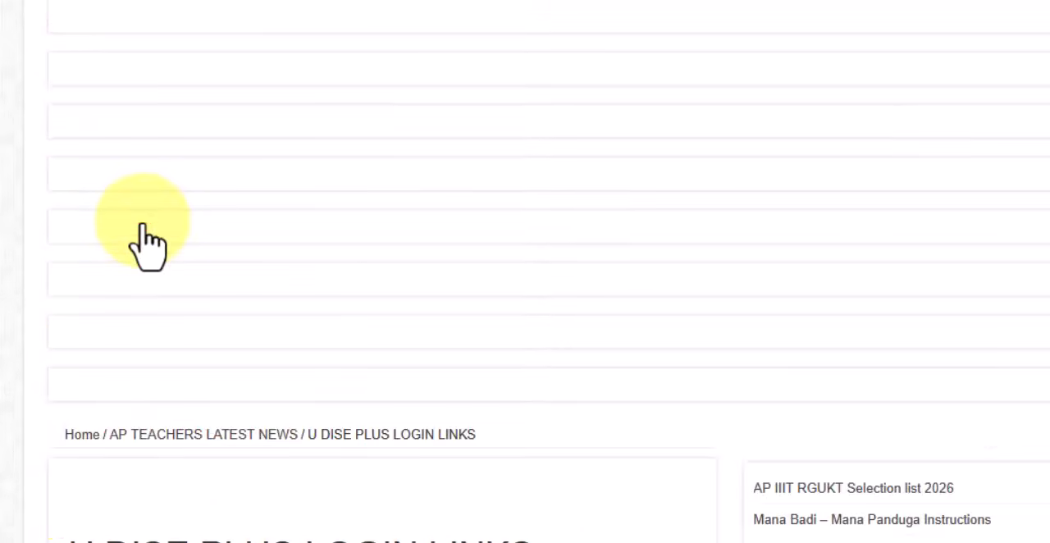
# Open the UDISE Plus login page with state selection from the U DISE PLUS login links.
pyautogui.scroll(-10, 328, 279)
pyautogui.scroll(4, 398, 94)
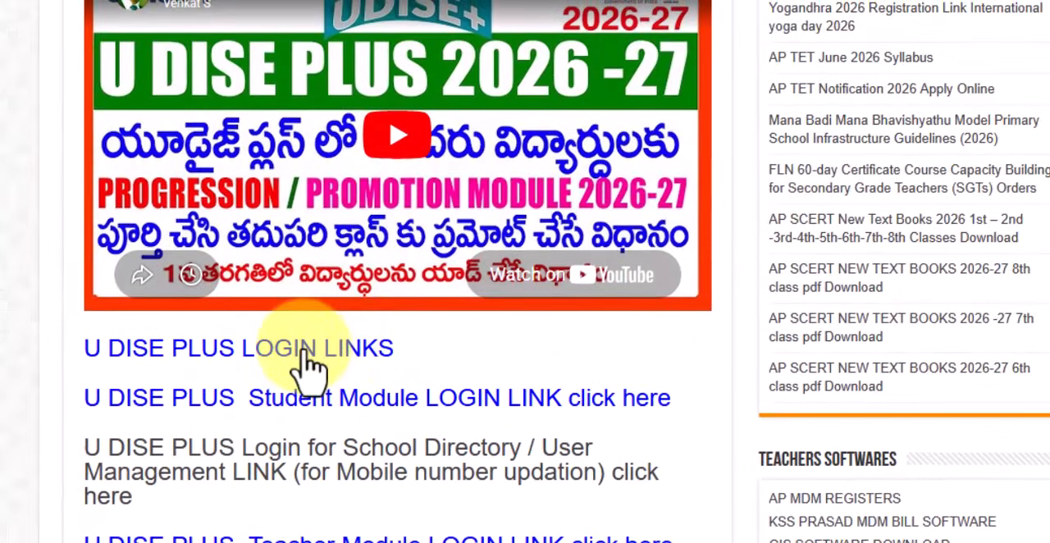
pyautogui.click(304, 352)
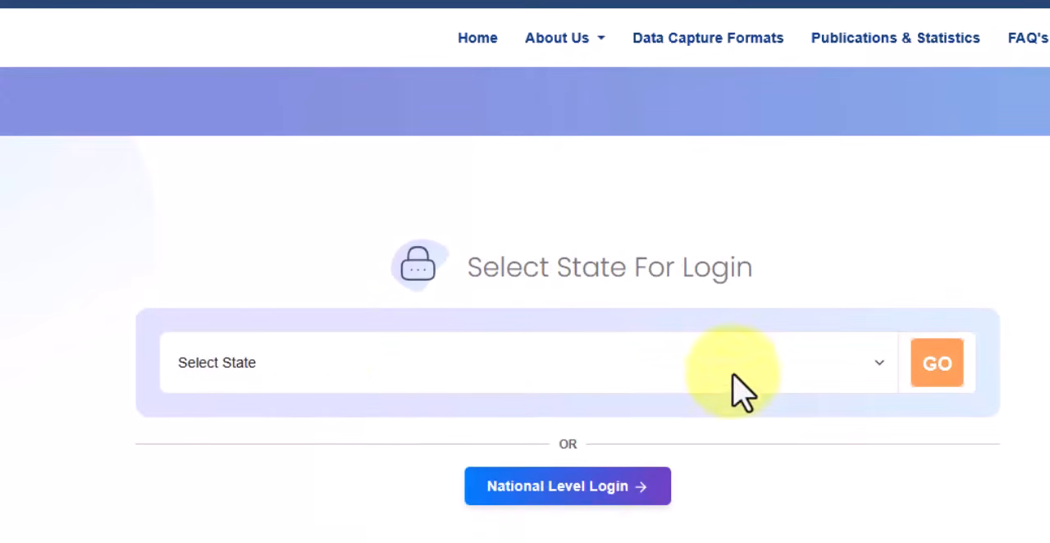
# Choose the state for login and open the Students Module login.
pyautogui.click(359, 362)
pyautogui.click(279, 467)
pyautogui.click(939, 367)
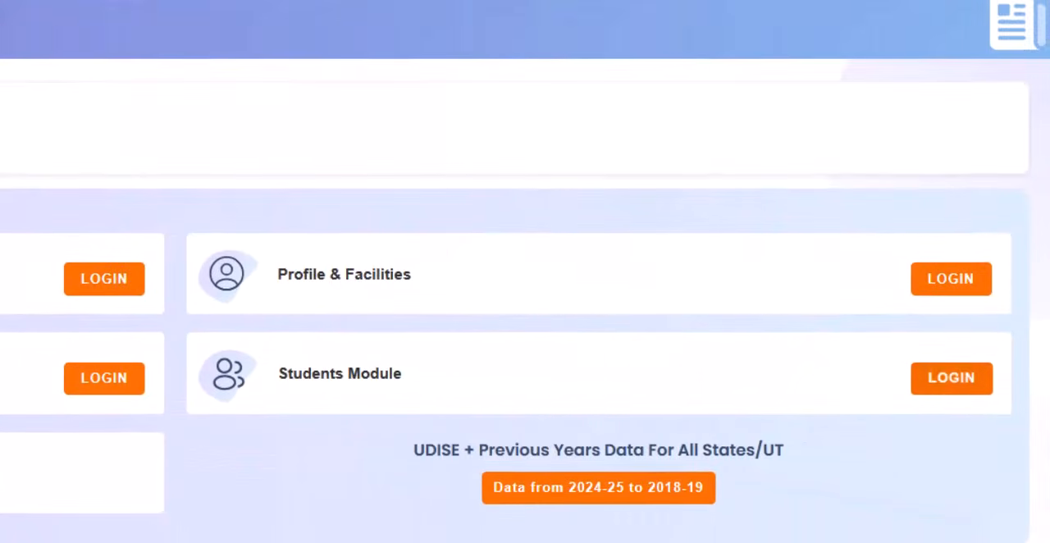
pyautogui.click(955, 392)
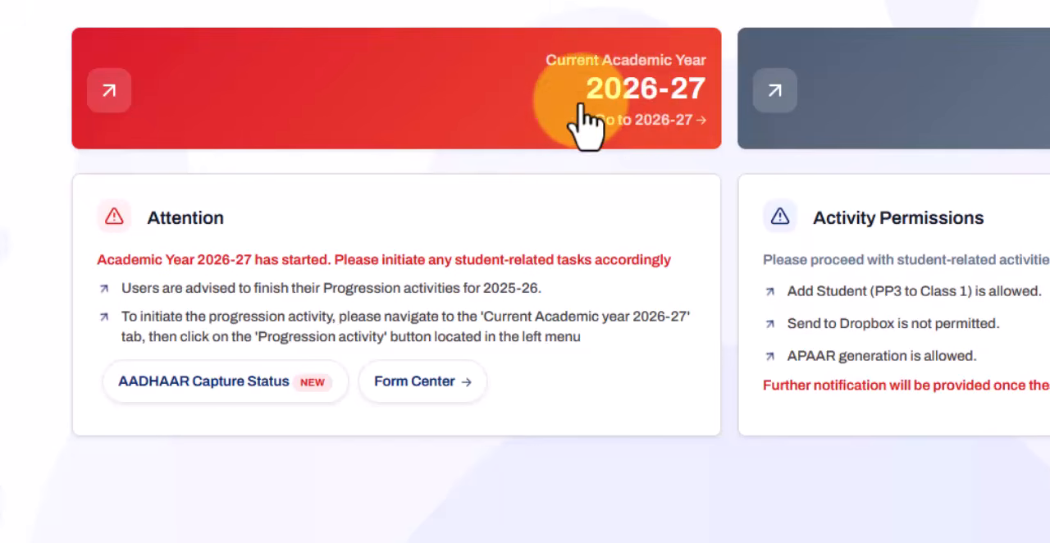
# Enter the current academic year 2026-27 and dismiss the school transition and School Information notices.
pyautogui.click(664, 120)
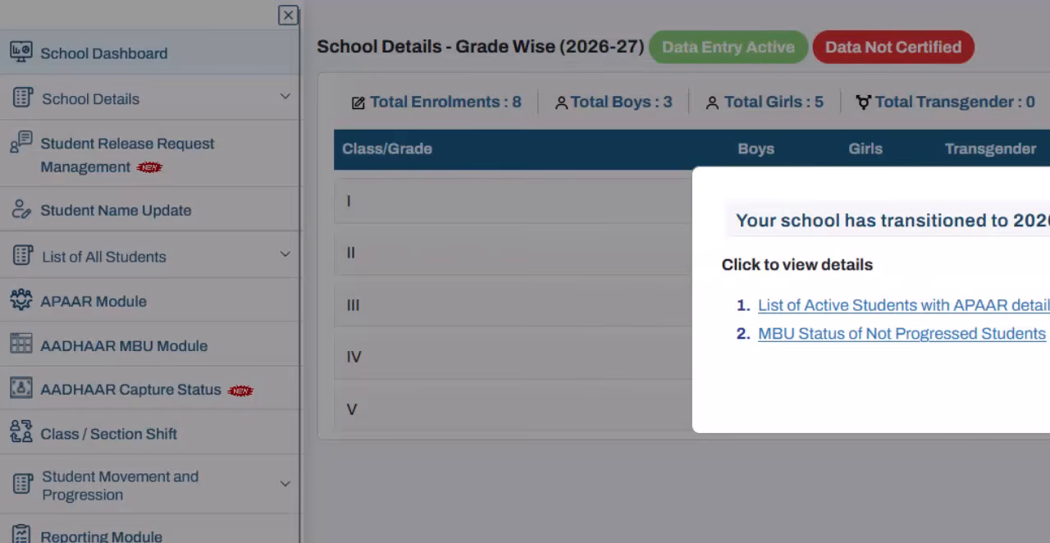
pyautogui.click(383, 474)
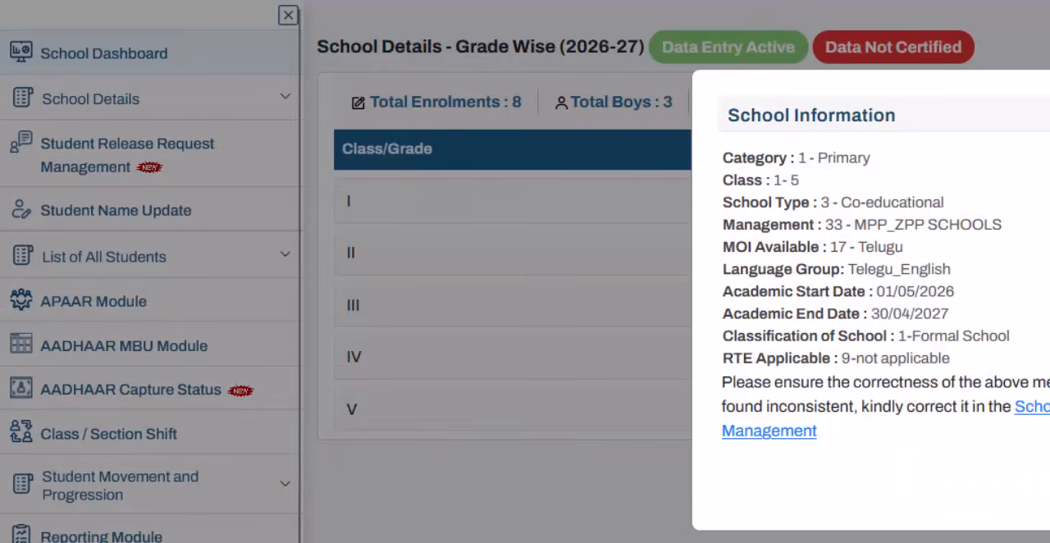
pyautogui.press('Escape')
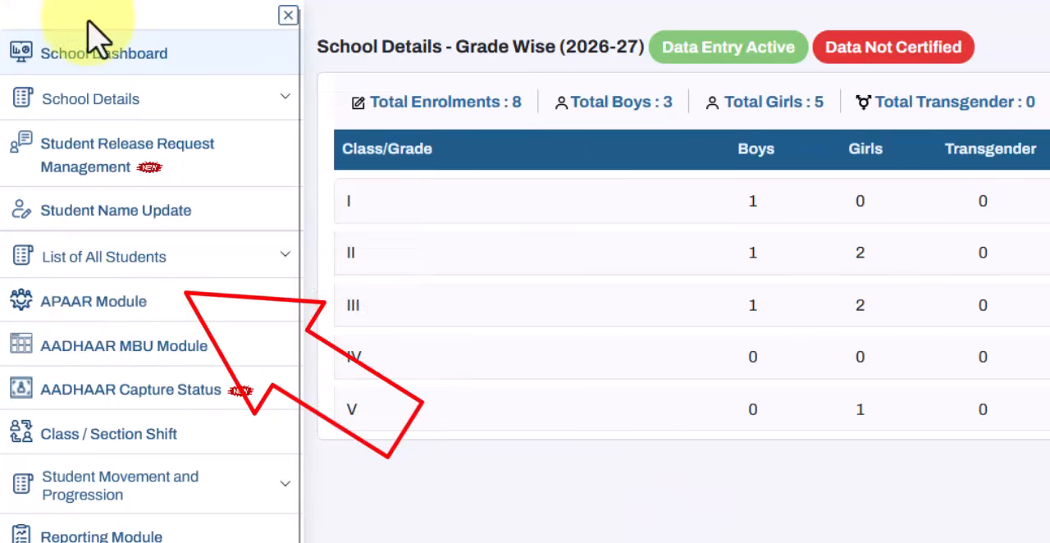
# Load the APAAR Module student list for class I, section A.
pyautogui.click(115, 324)
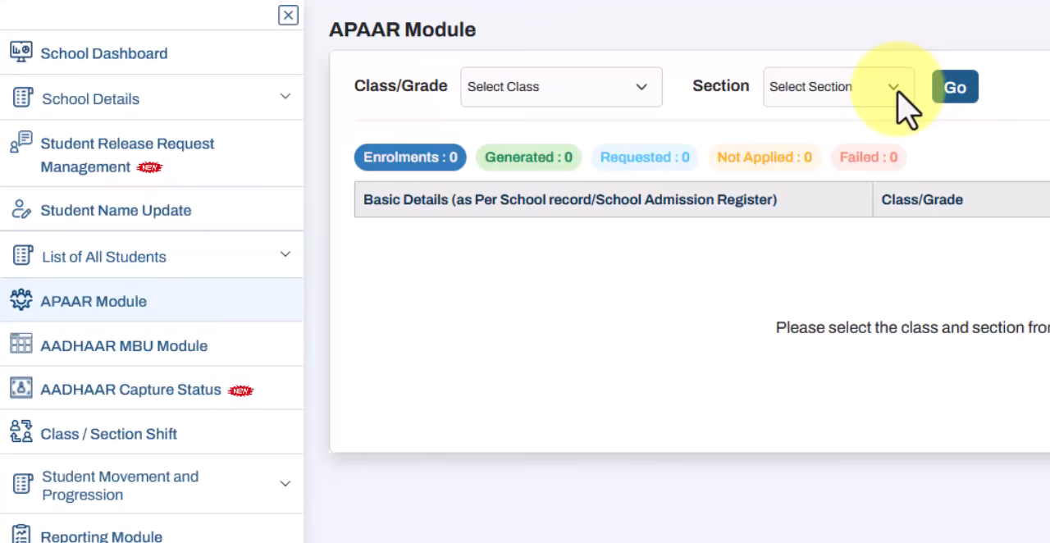
pyautogui.click(599, 94)
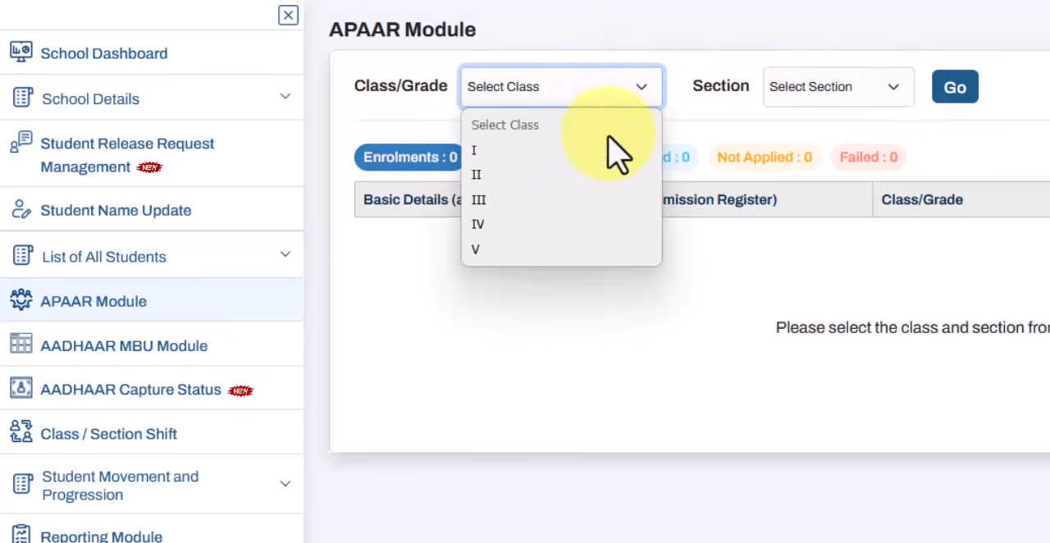
pyautogui.click(608, 140)
pyautogui.click(808, 99)
pyautogui.click(791, 170)
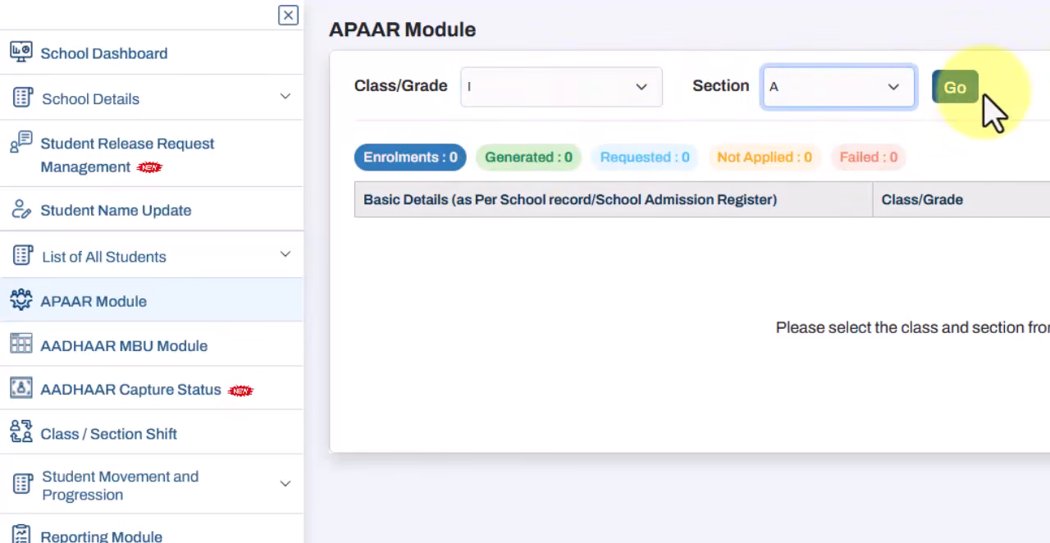
pyautogui.click(955, 89)
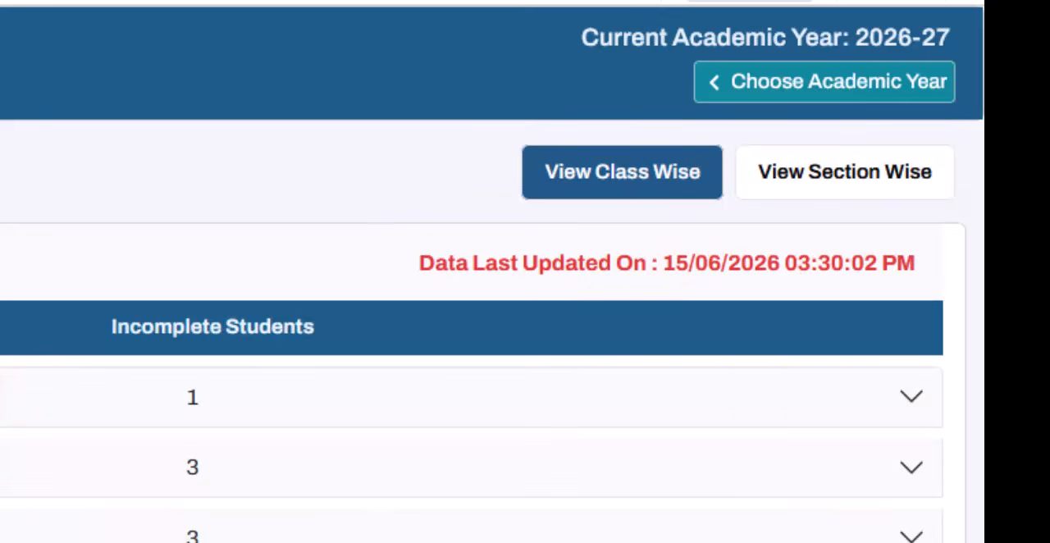
# Expand the first class on the school dashboard and open its student list for viewing and managing.
pyautogui.click(756, 402)
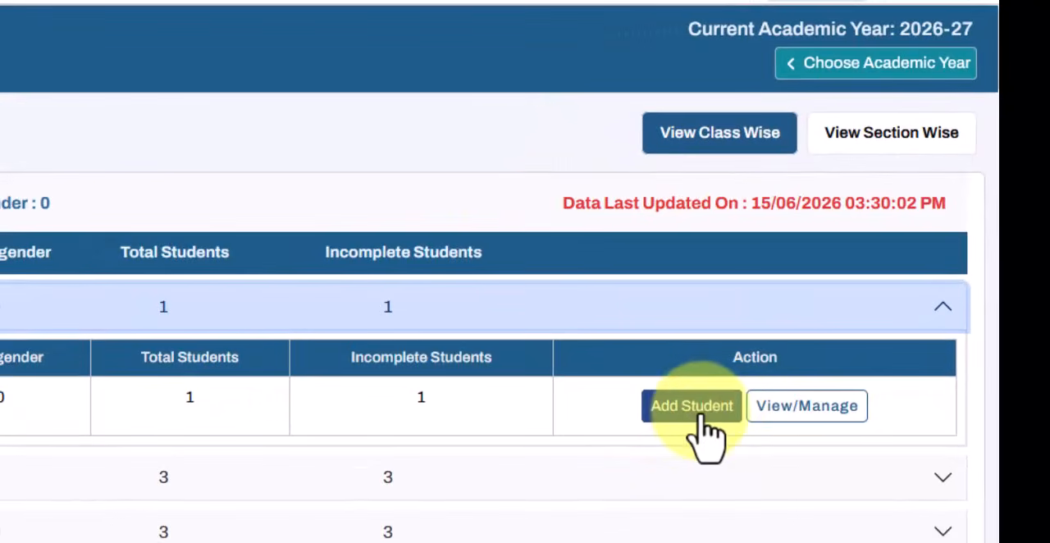
pyautogui.click(813, 420)
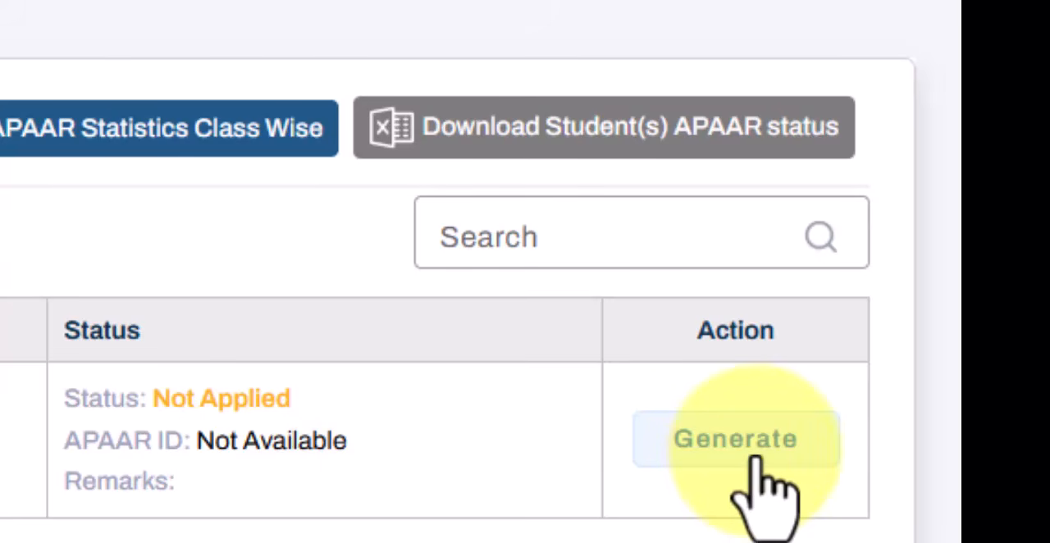
# Start APAAR ID generation for the listed student and set the consenting person's relation to FATHER.
pyautogui.click(753, 461)
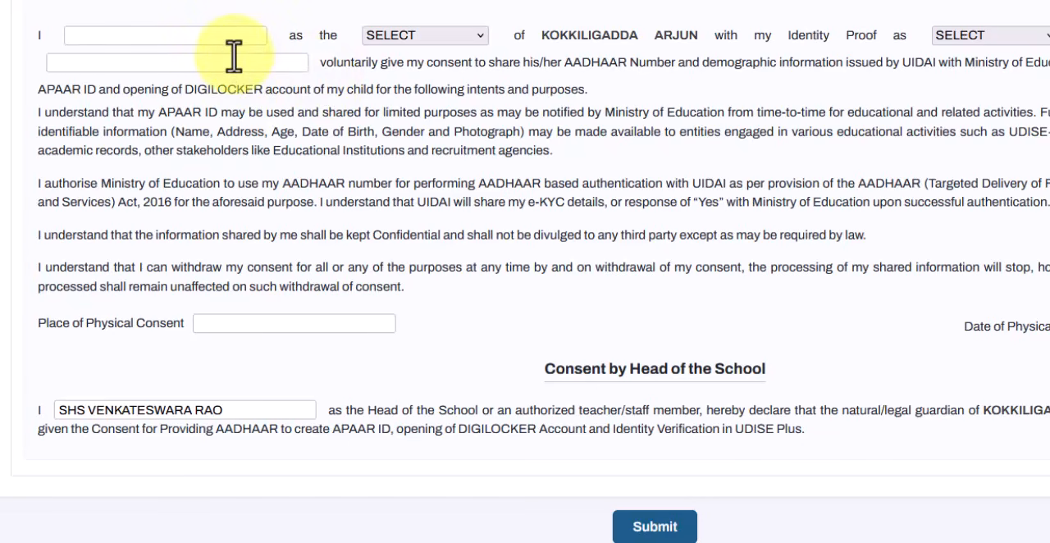
pyautogui.click(371, 34)
pyautogui.click(436, 85)
pyautogui.click(444, 40)
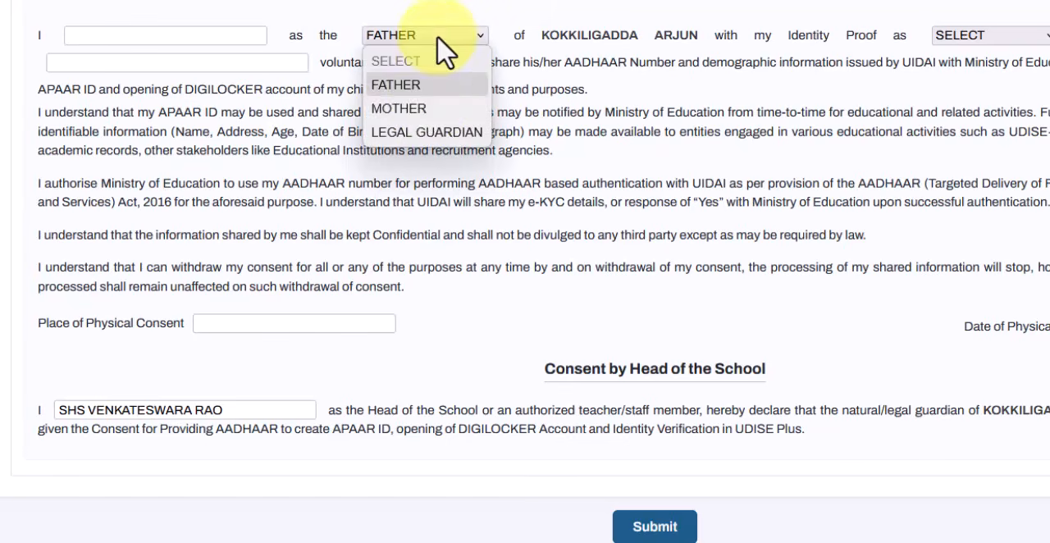
pyautogui.click(430, 88)
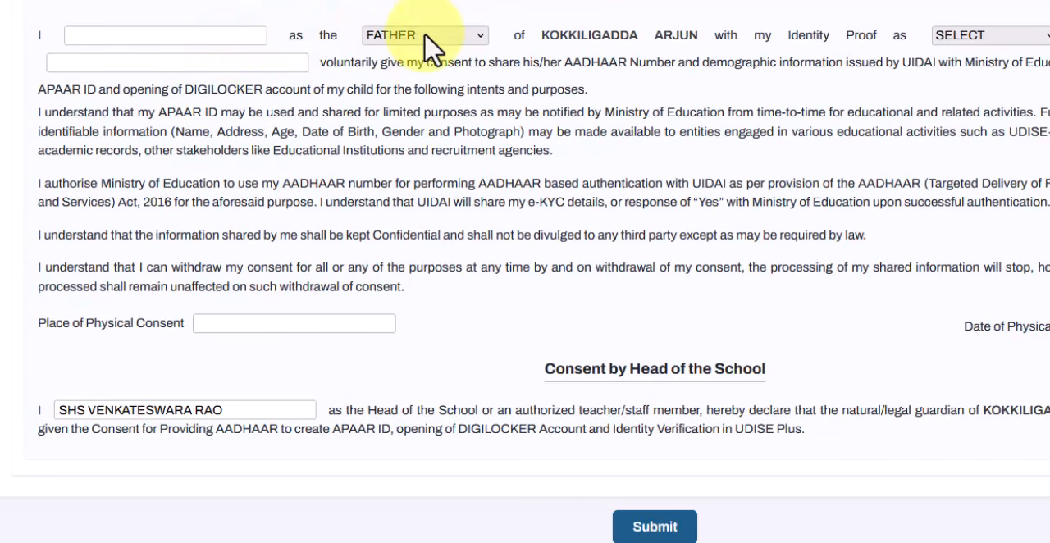
# Try MOTHER as the consenting person's relation and switch it back to FATHER.
pyautogui.click(450, 35)
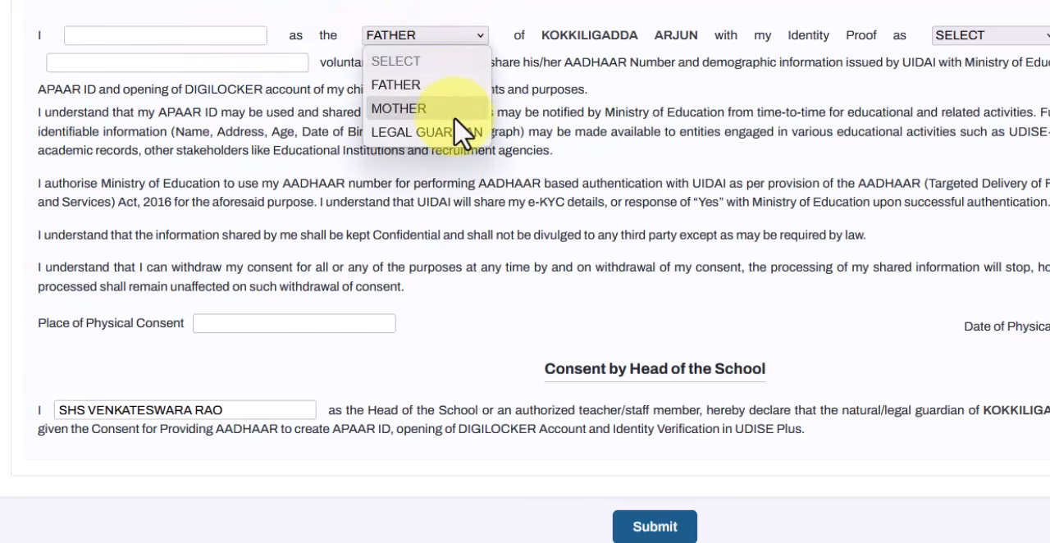
pyautogui.click(451, 109)
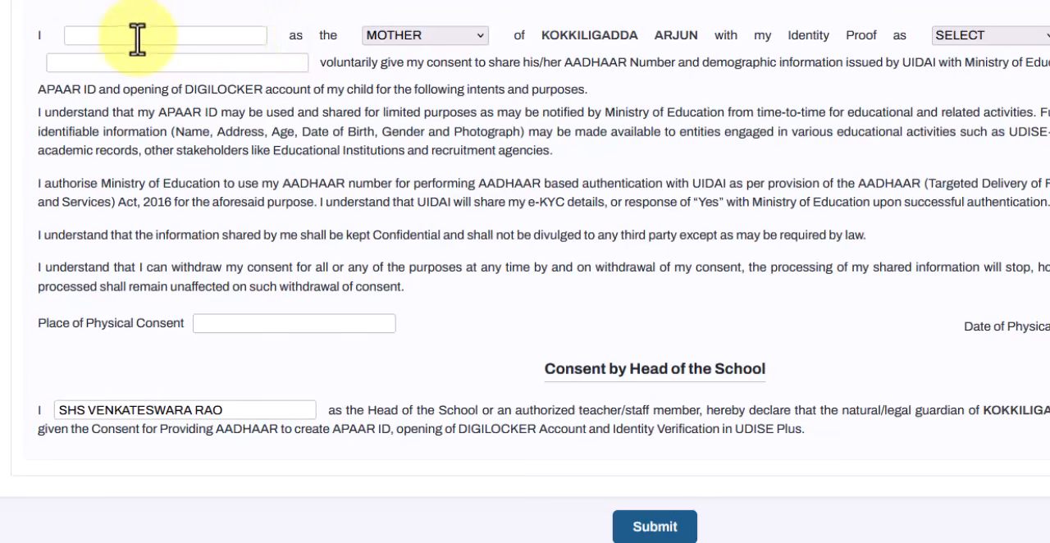
pyautogui.click(414, 37)
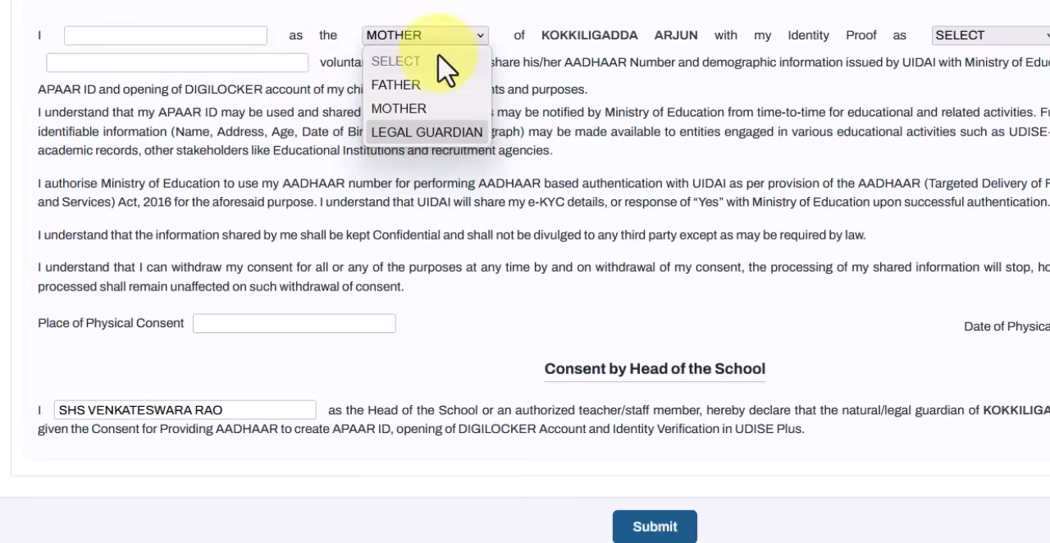
pyautogui.click(415, 85)
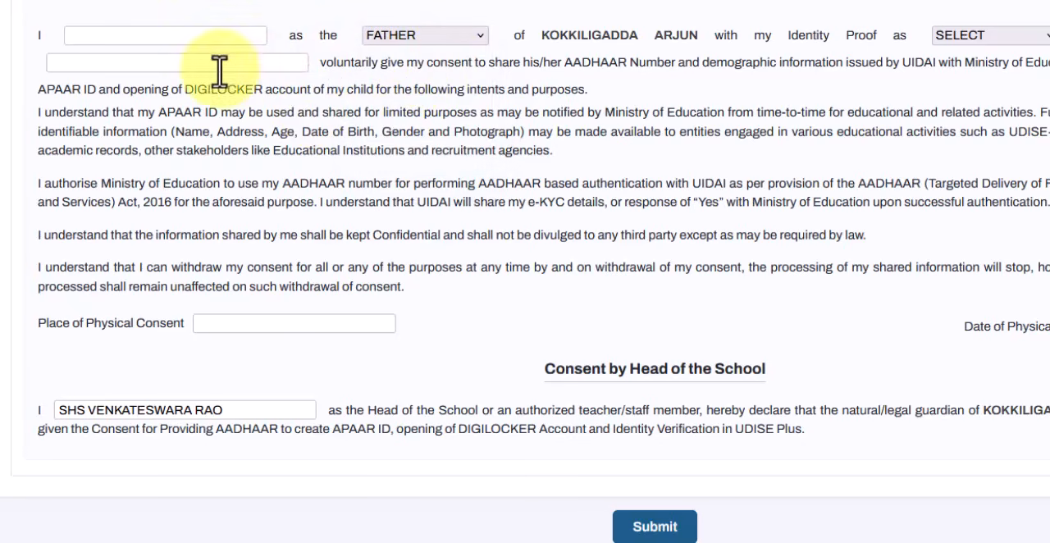
# Set the consenting parent's identity proof to AADHAAR, with FATHER selected as the relation.
pyautogui.click(1036, 37)
pyautogui.click(1030, 85)
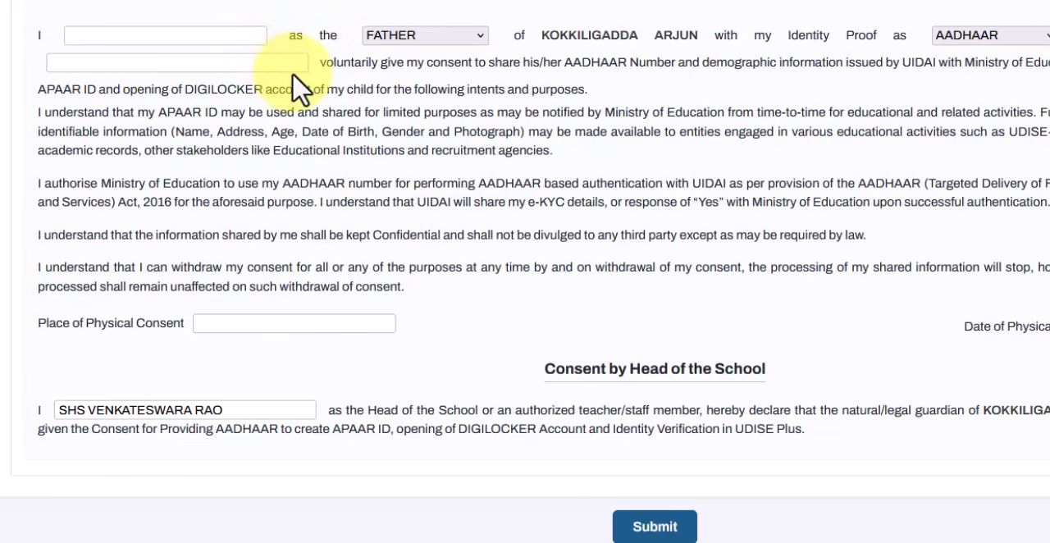
pyautogui.click(996, 37)
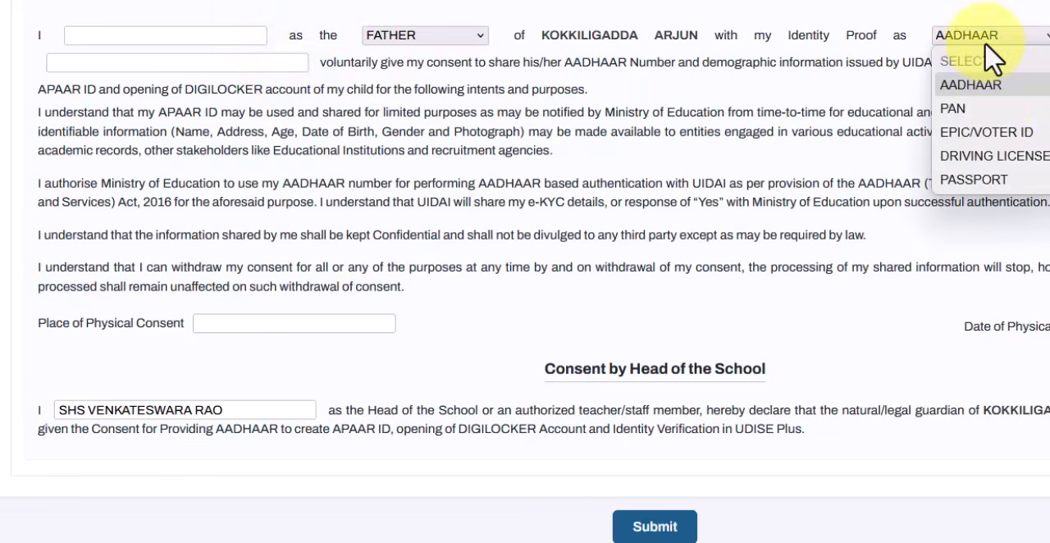
pyautogui.click(461, 42)
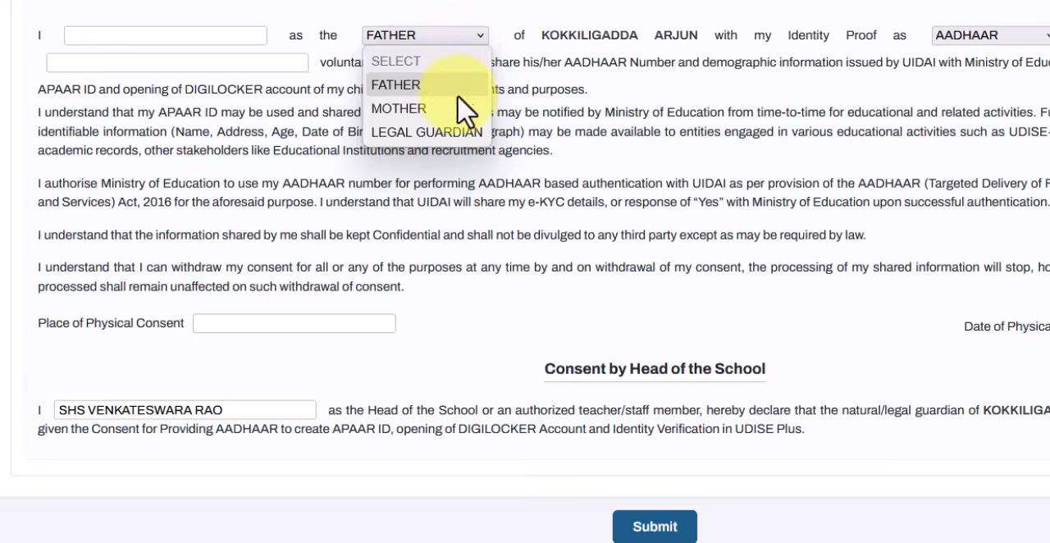
pyautogui.click(456, 88)
pyautogui.click(976, 37)
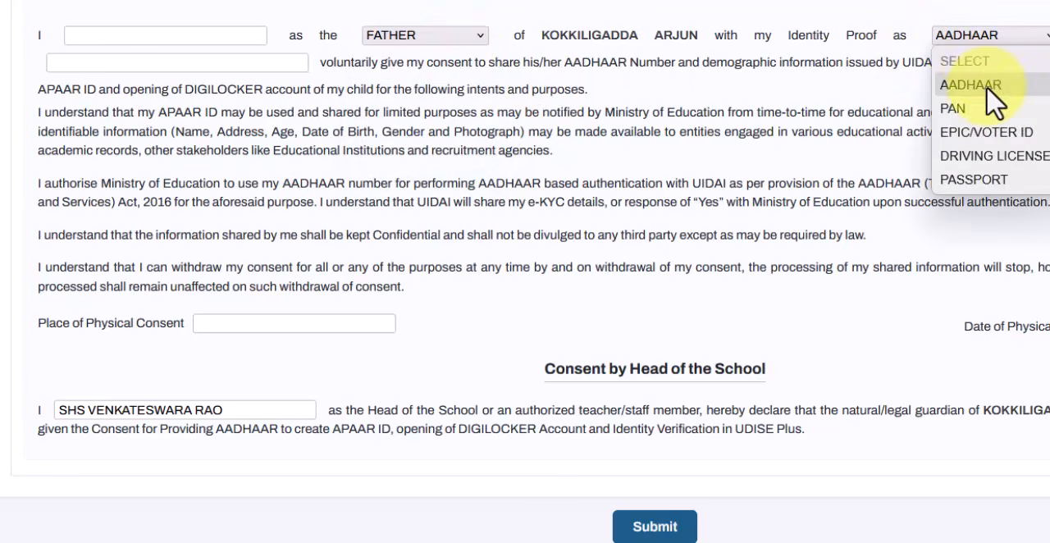
pyautogui.click(991, 84)
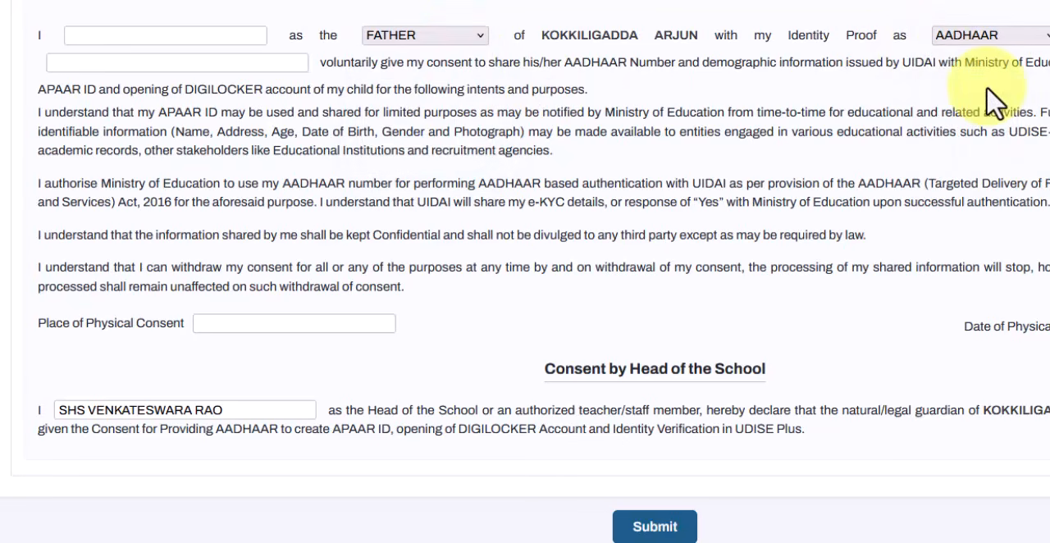
pyautogui.click(991, 40)
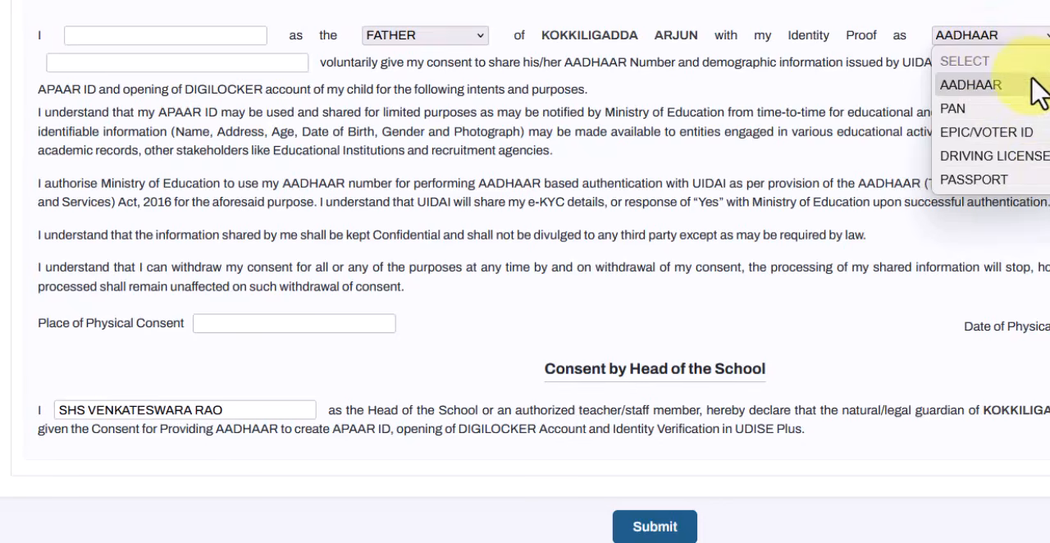
pyautogui.click(902, 39)
pyautogui.click(408, 51)
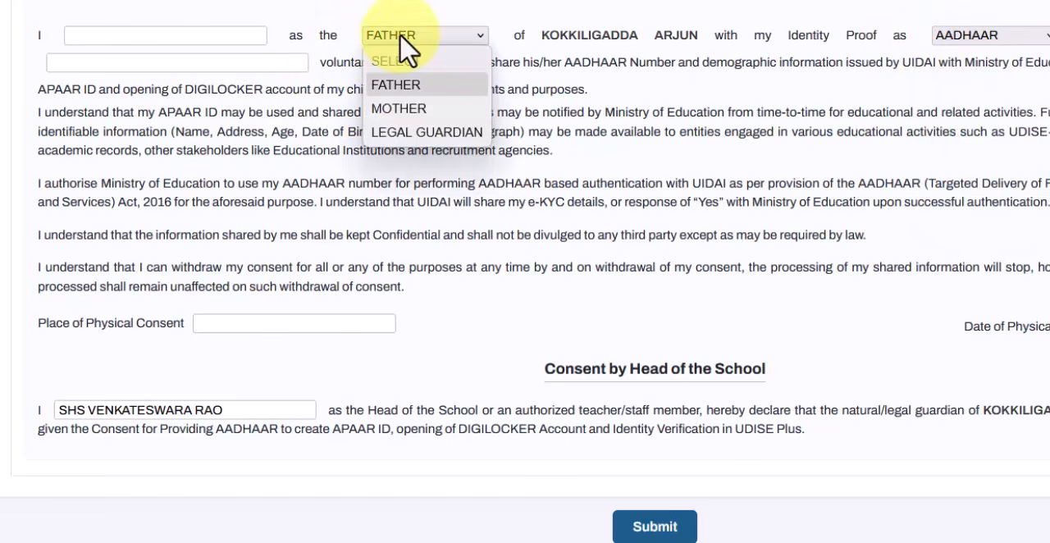
pyautogui.click(409, 48)
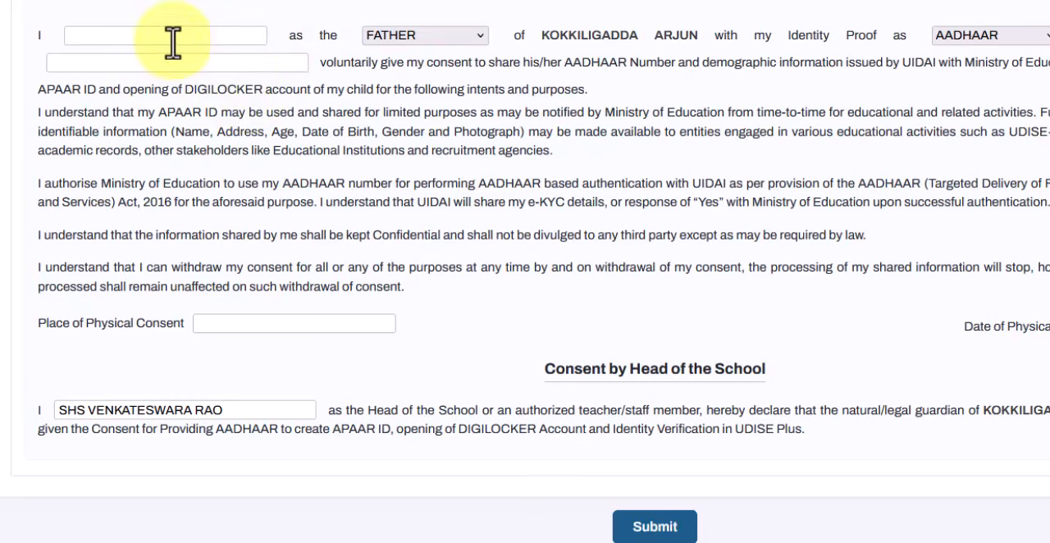
pyautogui.click(414, 41)
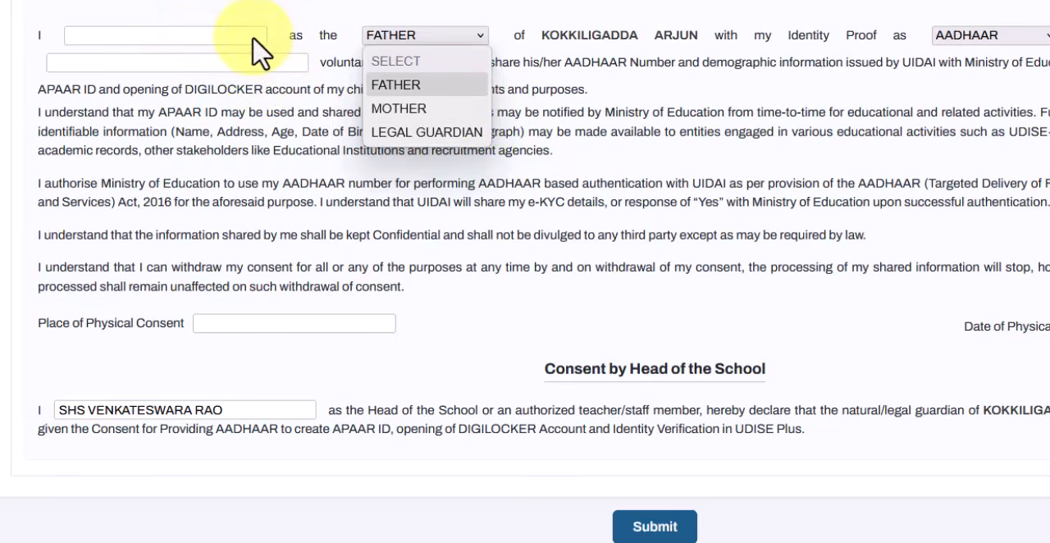
pyautogui.click(562, 186)
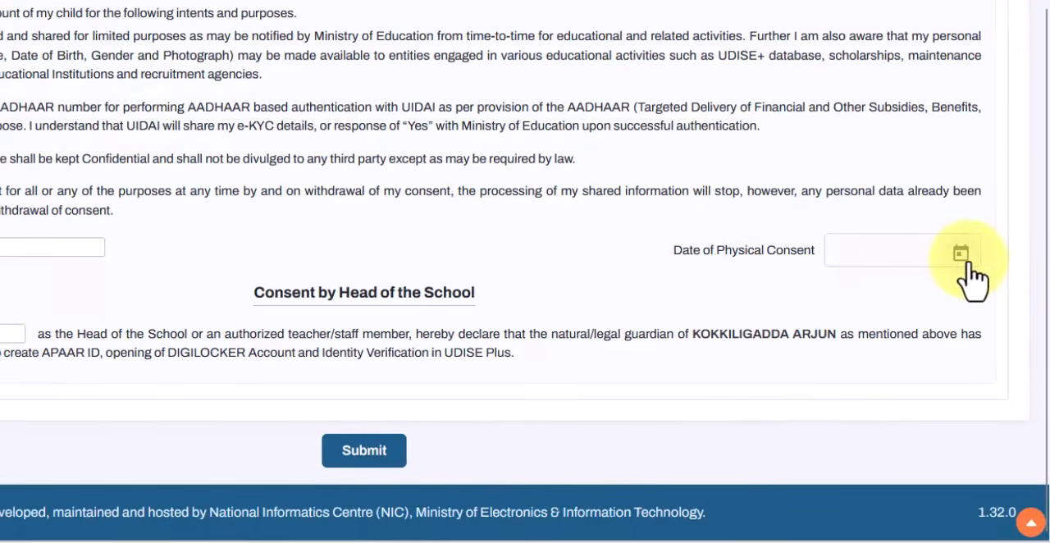
# Set the date of physical consent to 15/06/2026, submit the parental consent form and confirm APAAR ID generation.
pyautogui.click(960, 253)
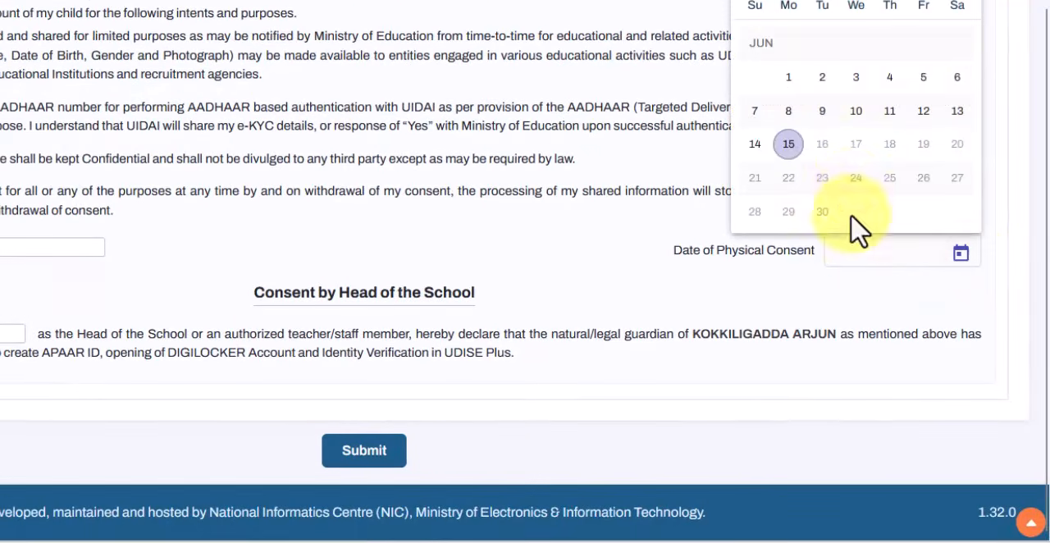
pyautogui.click(789, 143)
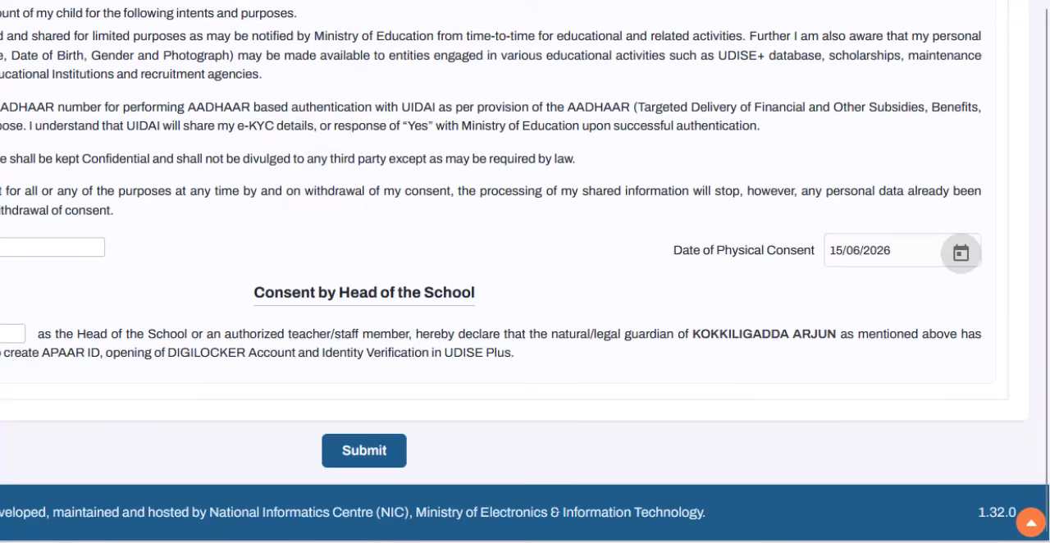
pyautogui.click(366, 453)
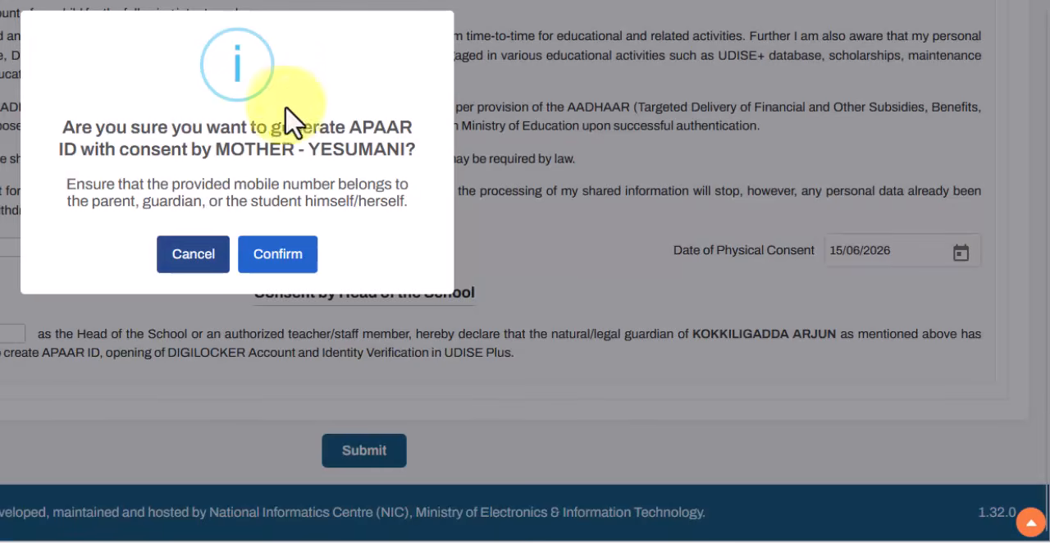
pyautogui.click(279, 260)
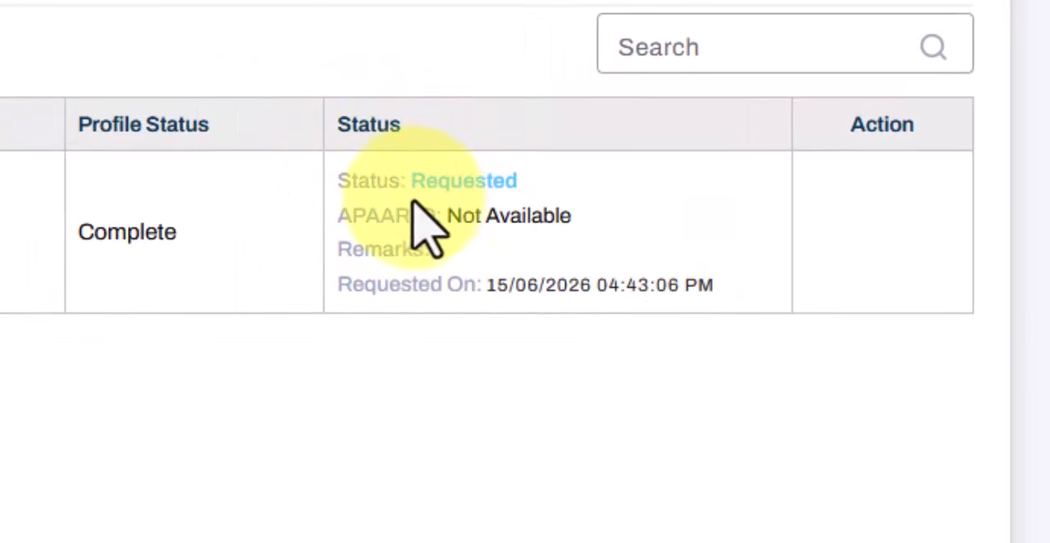
# Check the student's request status and APAAR ID entry in the student list's status column.
pyautogui.moveTo(423, 181); pyautogui.dragTo(518, 181)
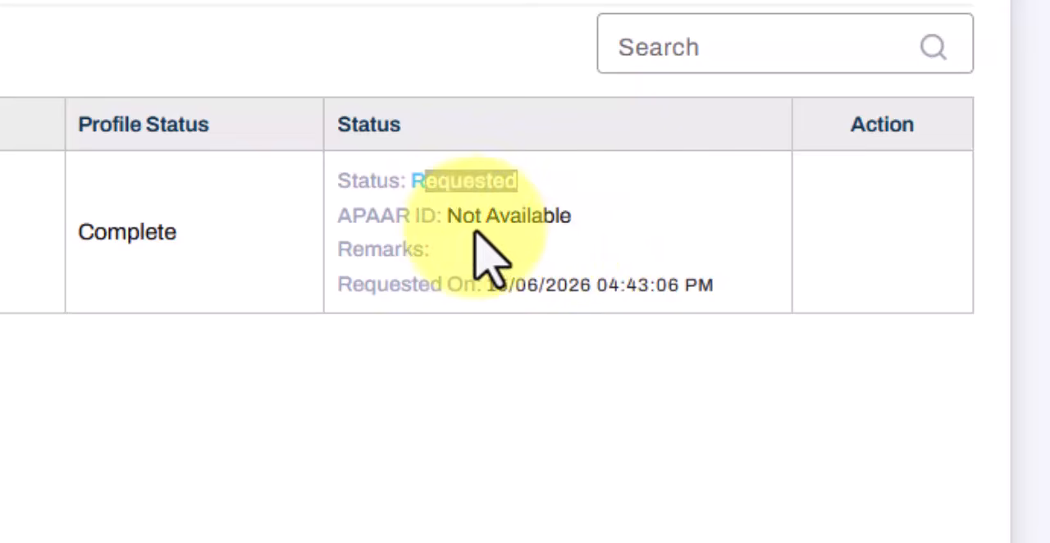
pyautogui.moveTo(448, 216); pyautogui.dragTo(602, 228)
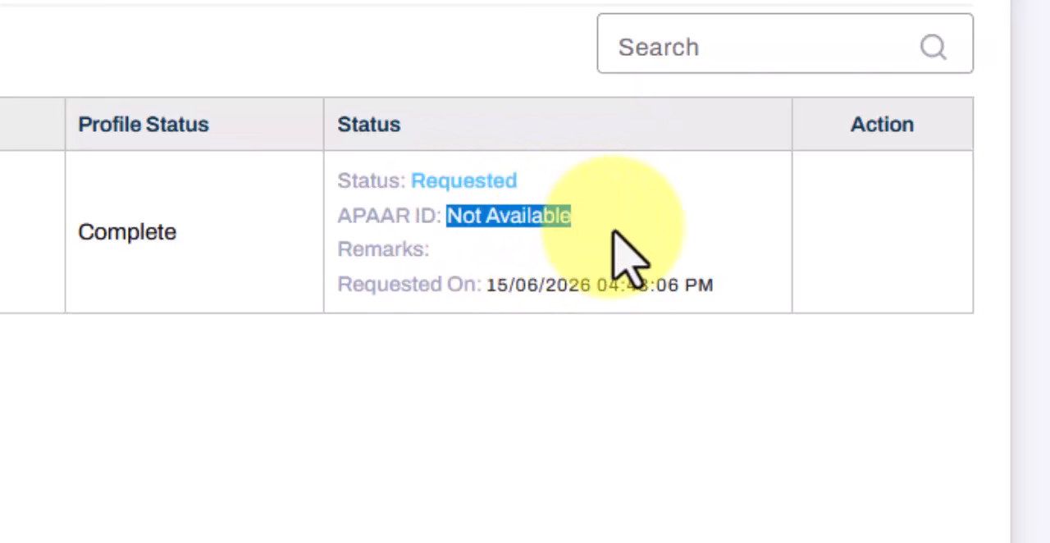
pyautogui.click(613, 233)
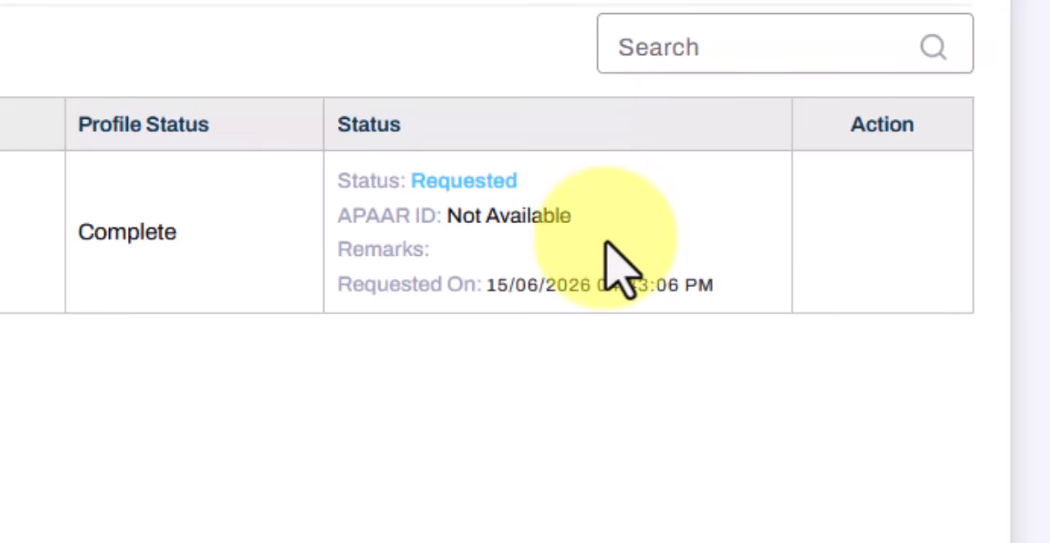